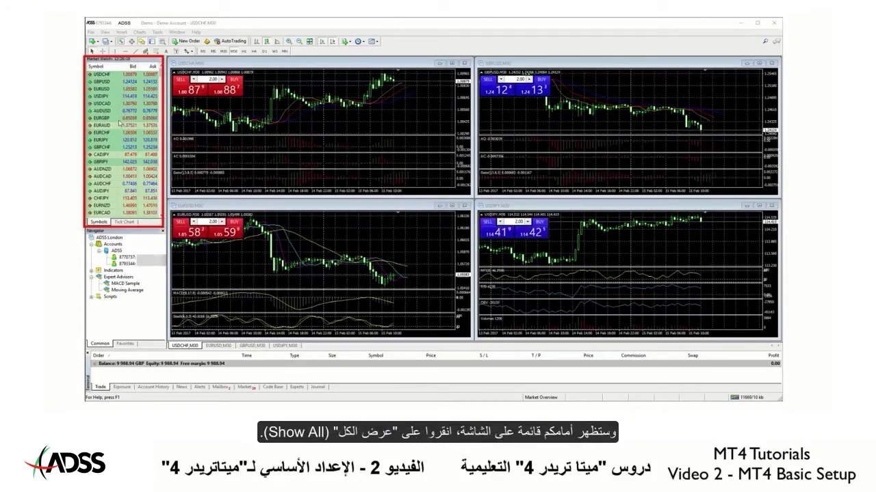
Use Show All from the Market Watch context menu to list every available symbol.
right_click(120, 122)
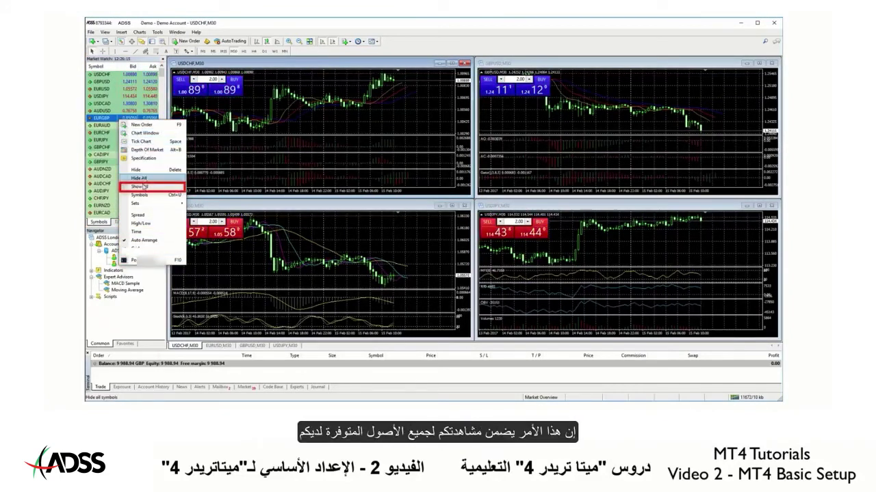
click(140, 186)
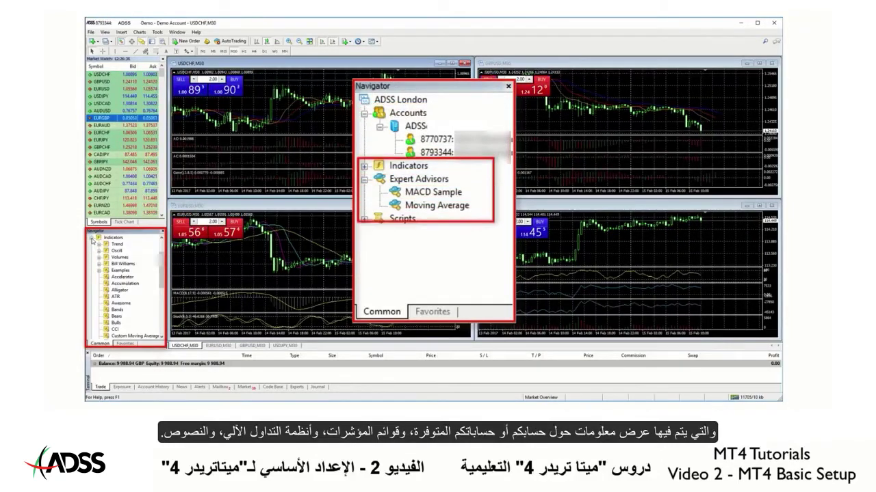
click(118, 276)
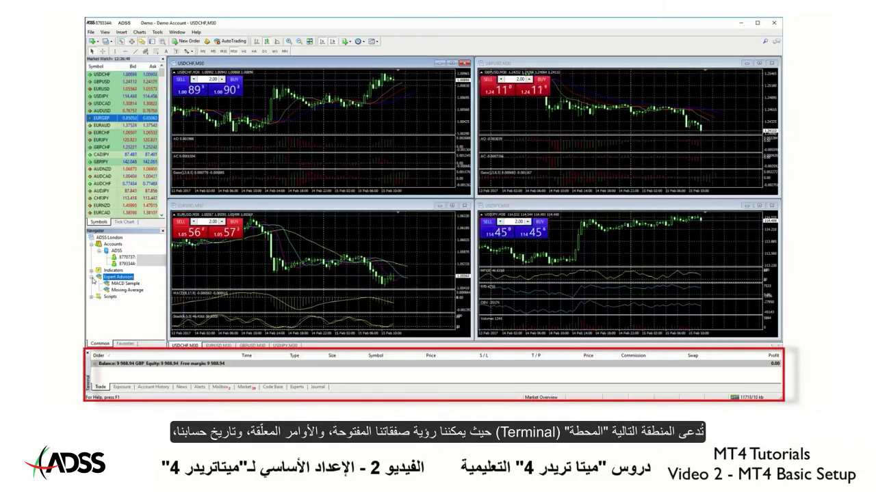
click(154, 387)
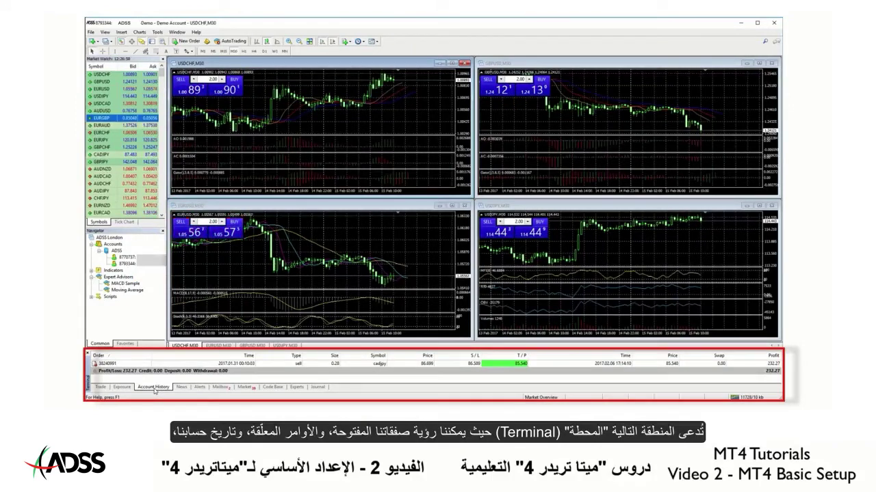
click(272, 387)
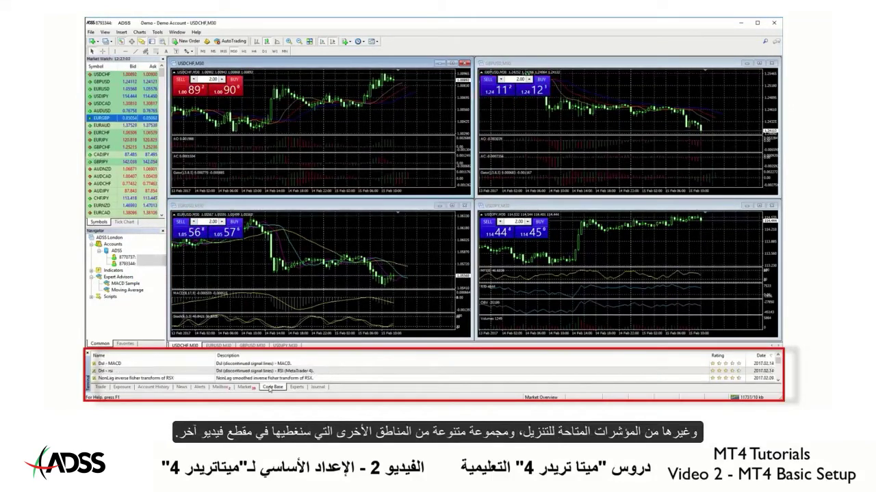
click(101, 387)
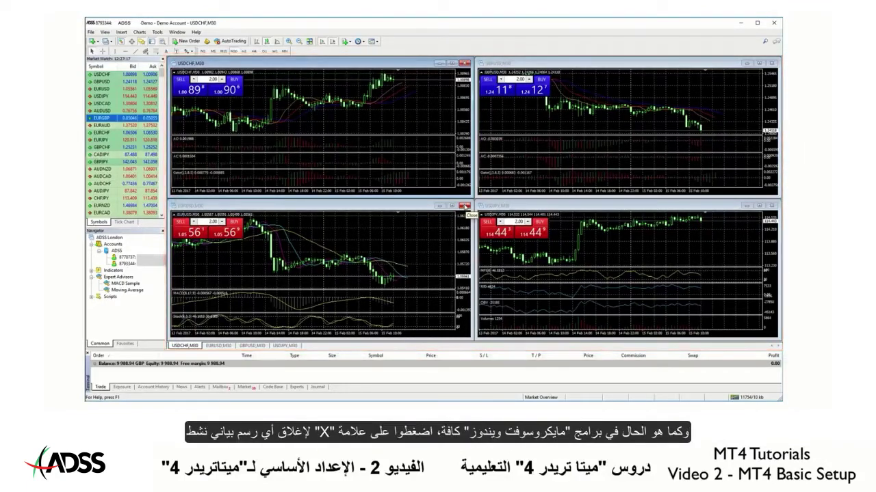
Close the EURUSD, USDJPY and GBPUSD charts and maximize the USDCHF M30 chart.
click(465, 206)
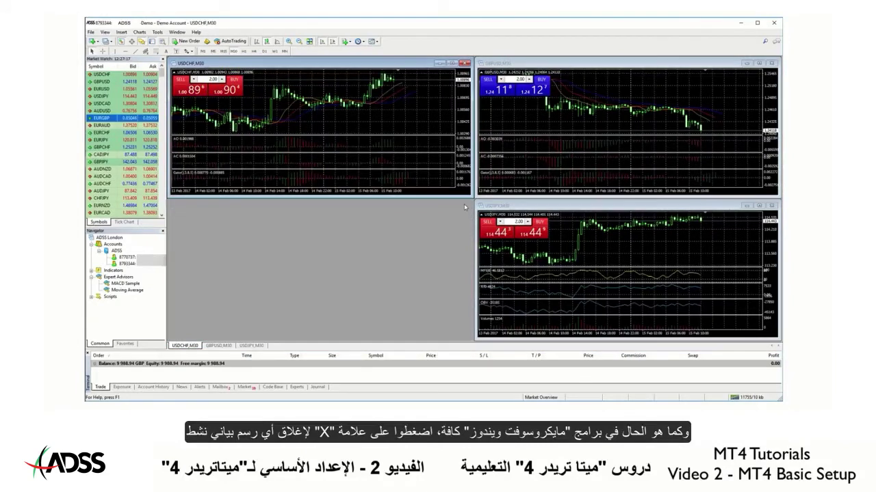
click(771, 206)
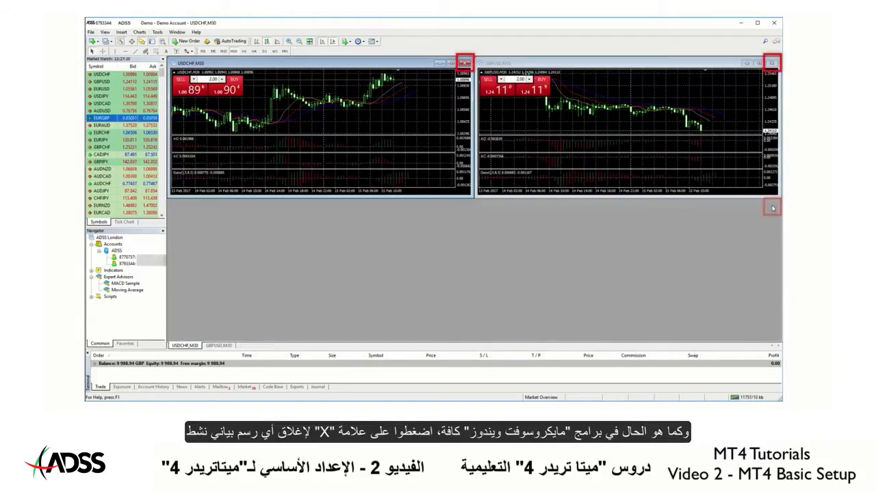
click(771, 63)
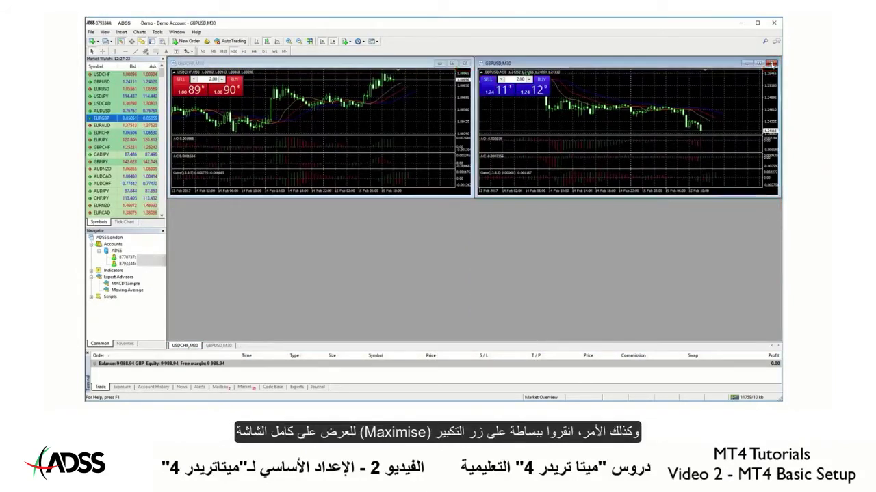
click(451, 64)
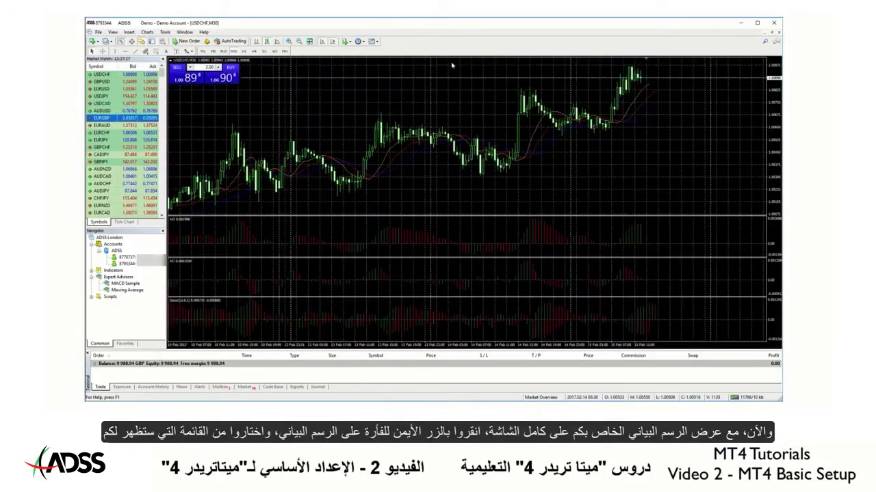
Remove the Alligator, Awesome, Accelerator and Gator oscillators from the USDCHF chart.
right_click(468, 108)
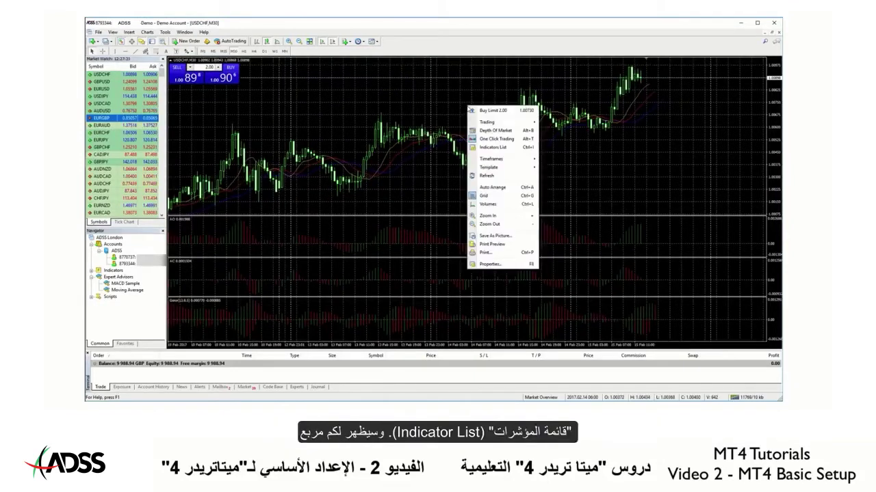
click(493, 148)
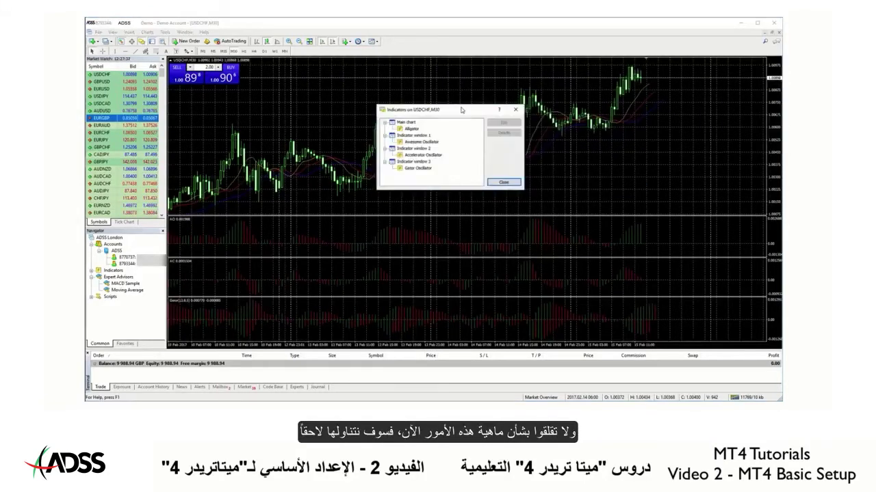
drag(462, 109, 432, 91)
click(382, 112)
click(474, 116)
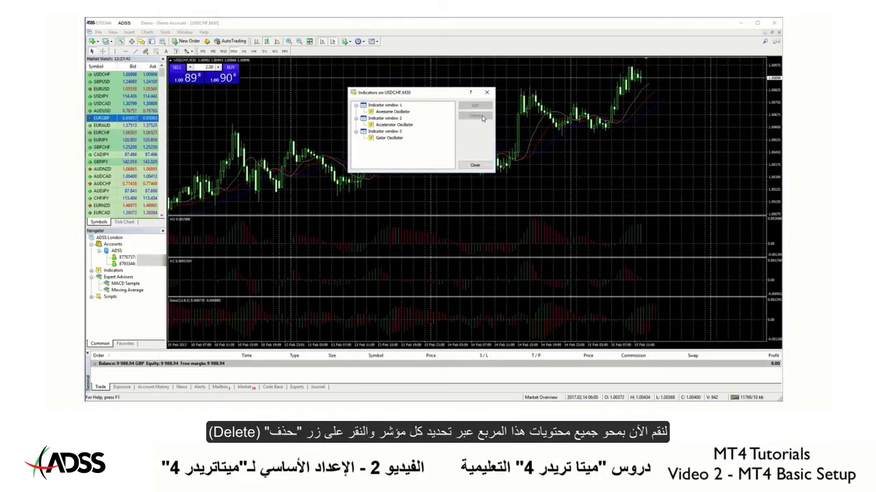
click(391, 111)
click(474, 116)
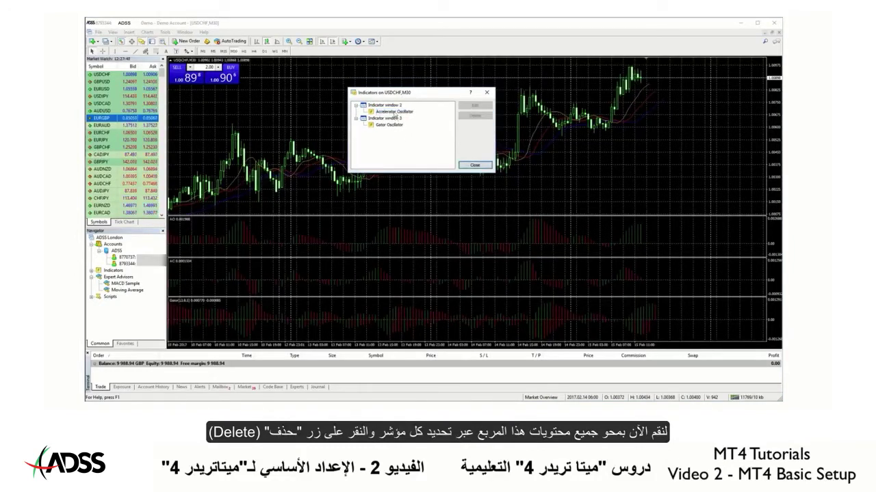
click(394, 112)
click(474, 116)
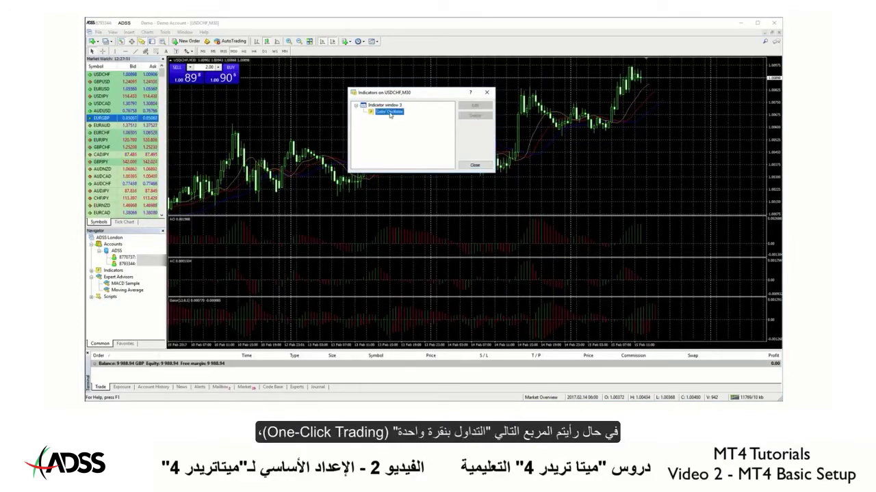
click(474, 115)
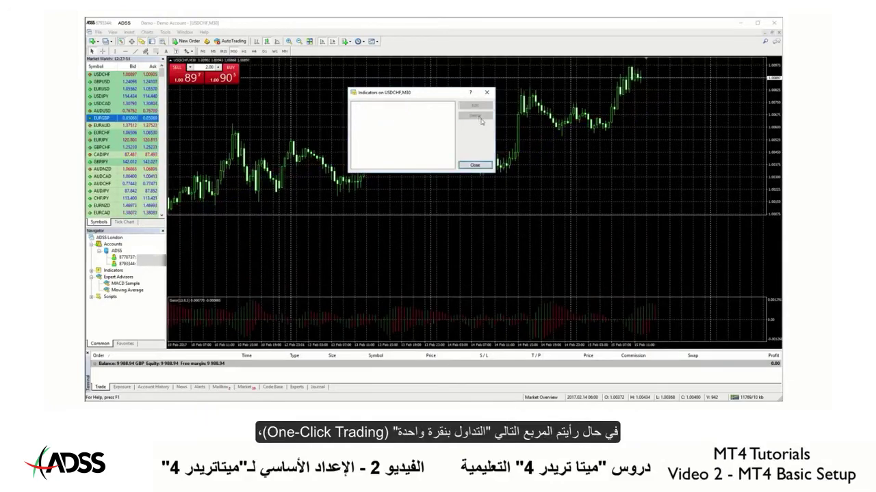
Close the emptied indicators list and turn off One Click Trading on the chart.
click(475, 167)
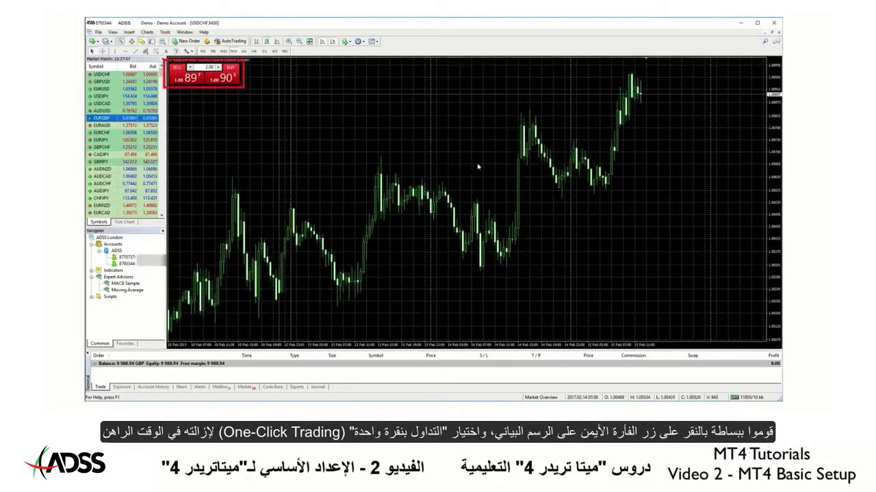
right_click(357, 137)
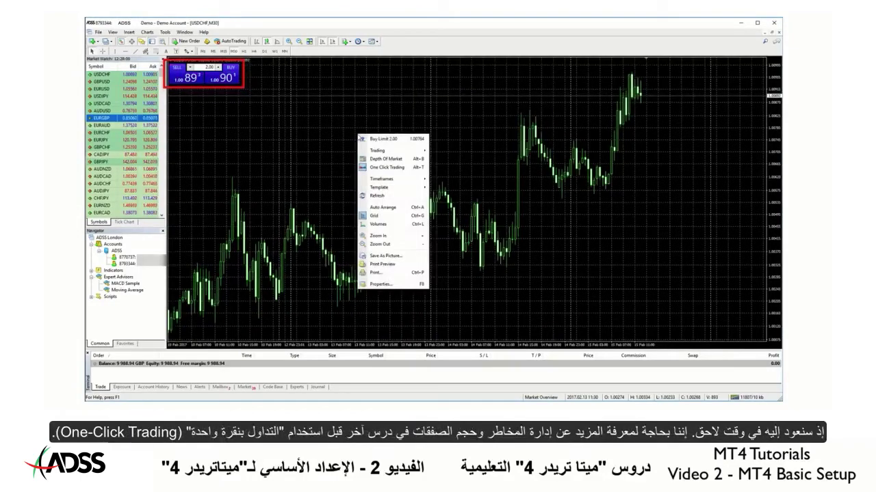
click(381, 167)
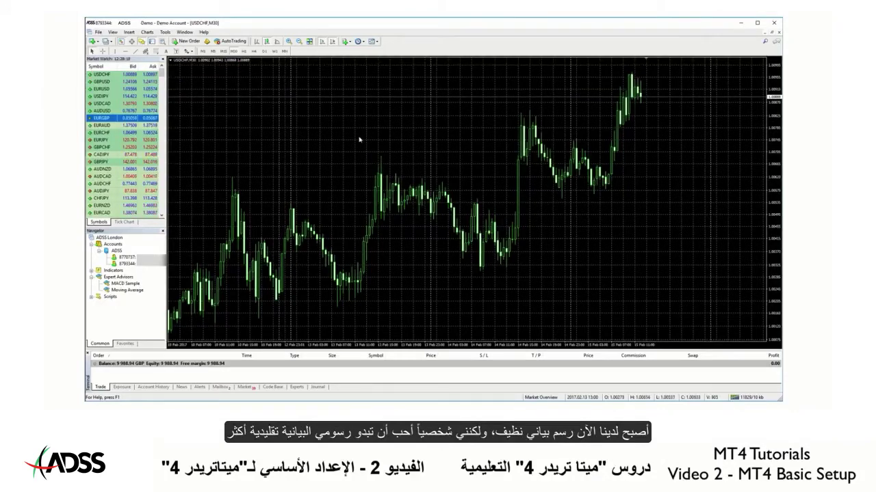
In the USDCHF,M30 chart properties, set the background to White and foreground to Black.
right_click(335, 113)
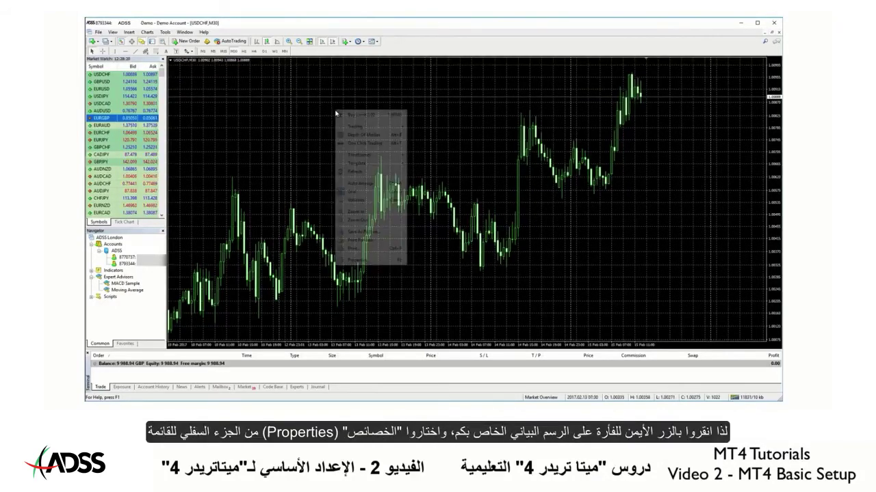
click(359, 260)
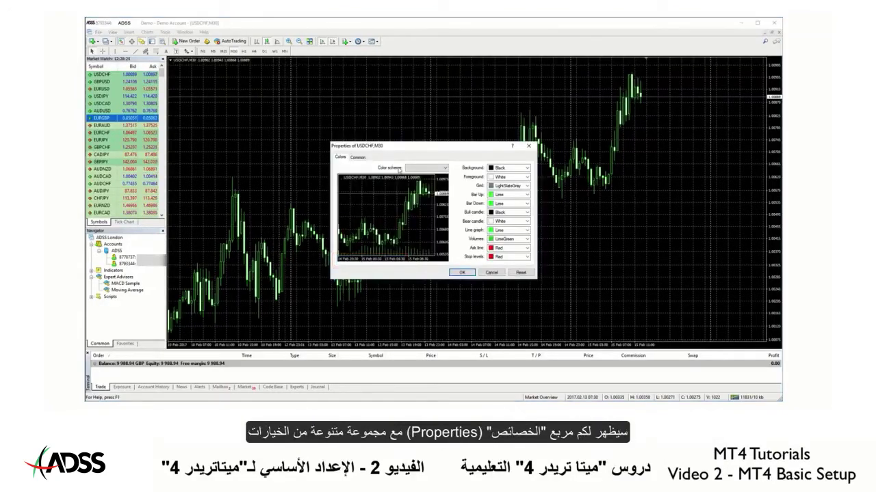
drag(404, 148, 368, 88)
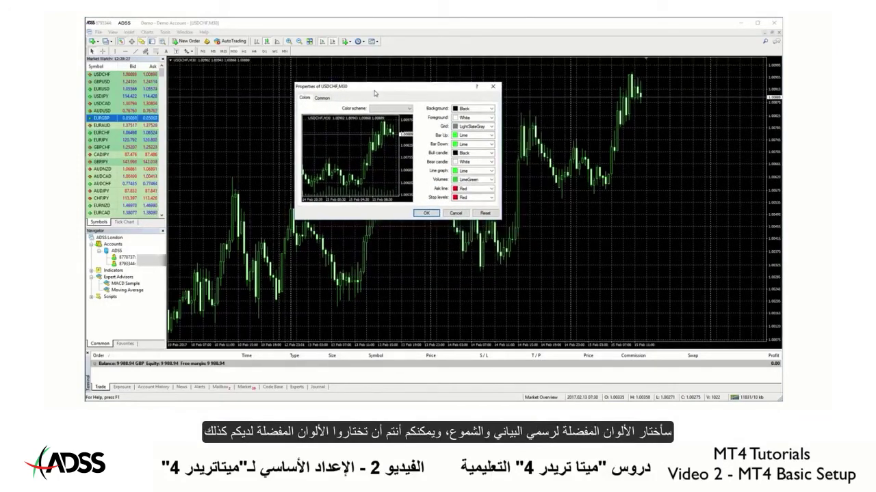
click(491, 109)
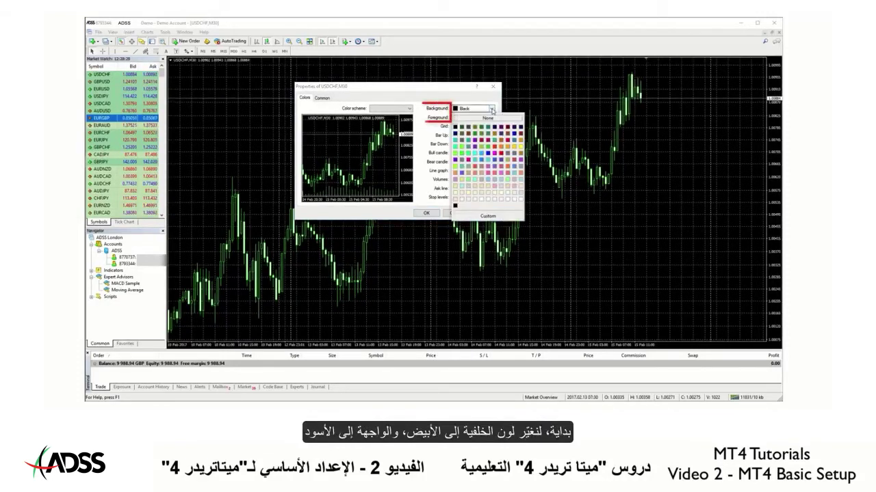
click(521, 199)
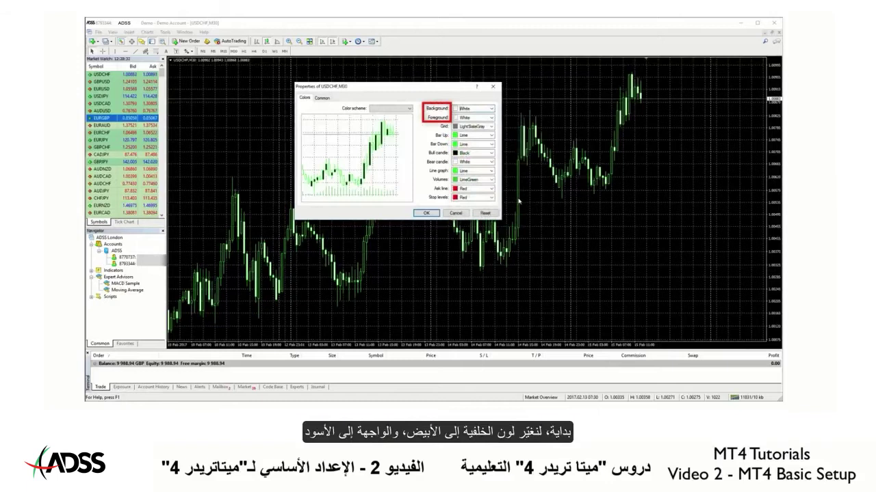
click(491, 118)
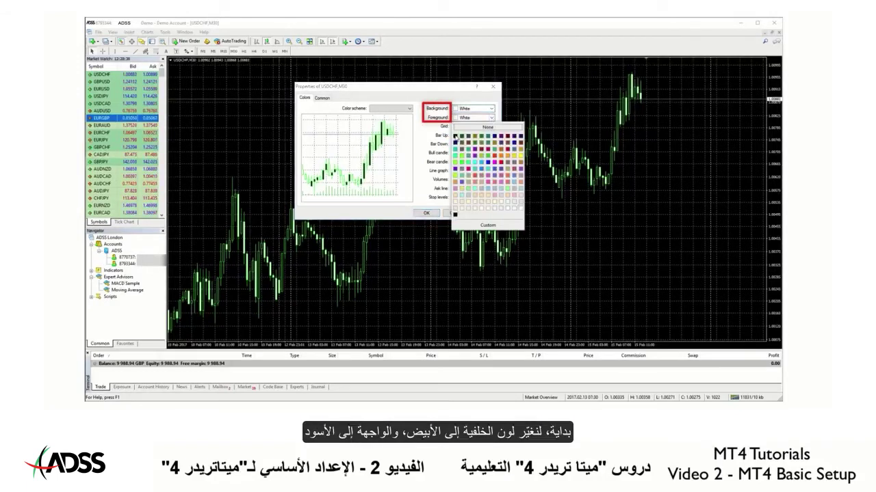
click(454, 136)
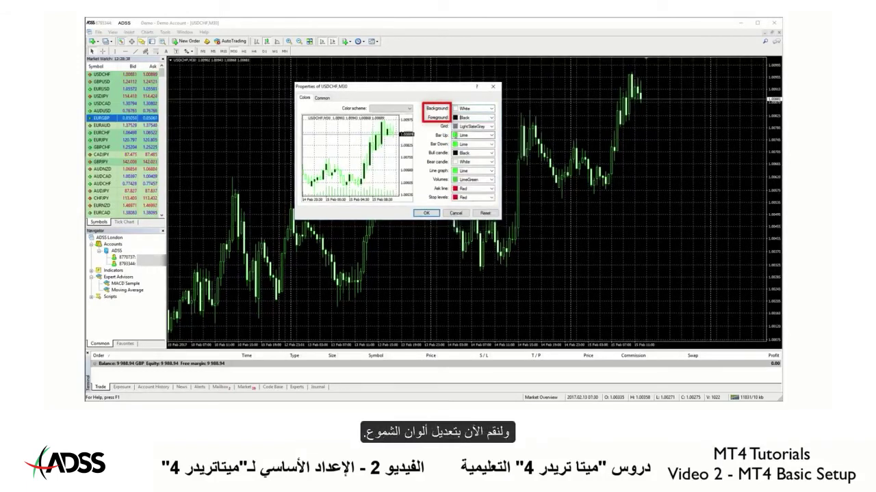
Set Bar Up Green, Bar Down Red, Bull candle Green and Bear candle Crimson.
click(491, 136)
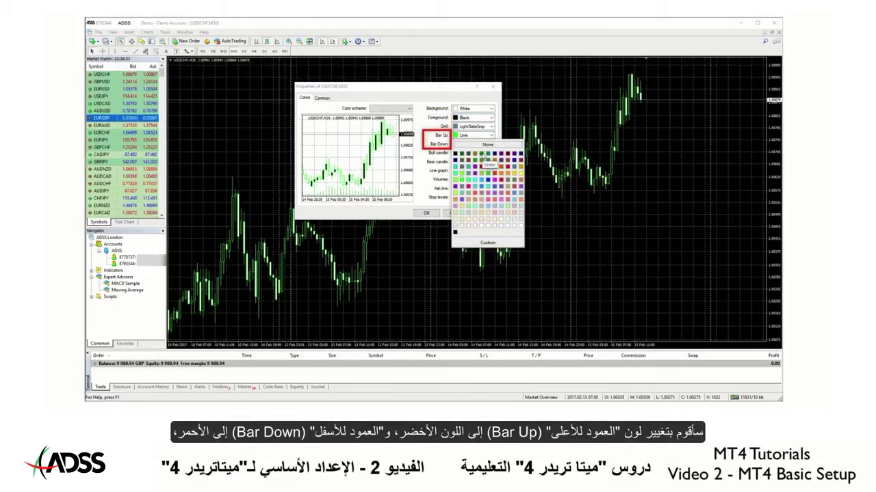
click(482, 157)
click(491, 144)
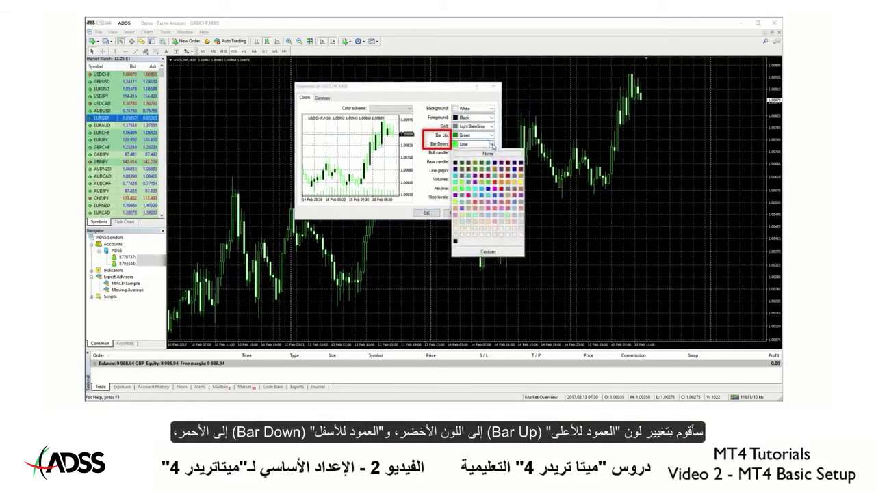
click(501, 189)
click(491, 154)
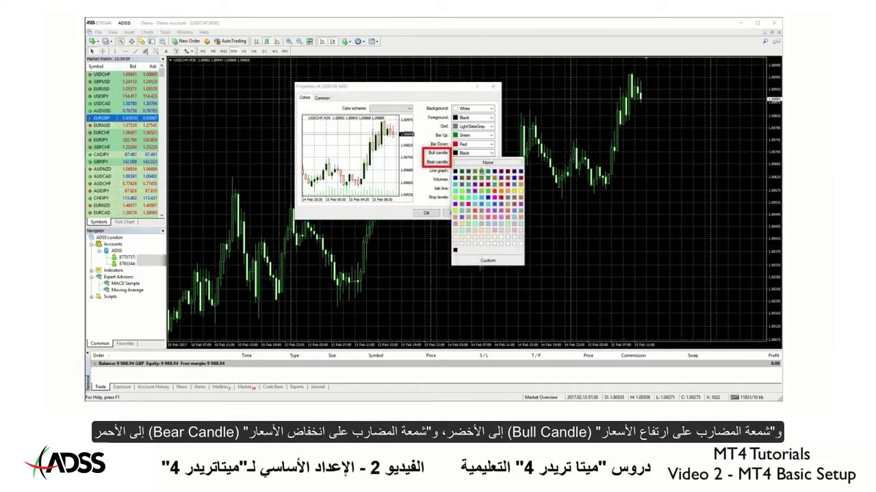
click(483, 172)
click(490, 162)
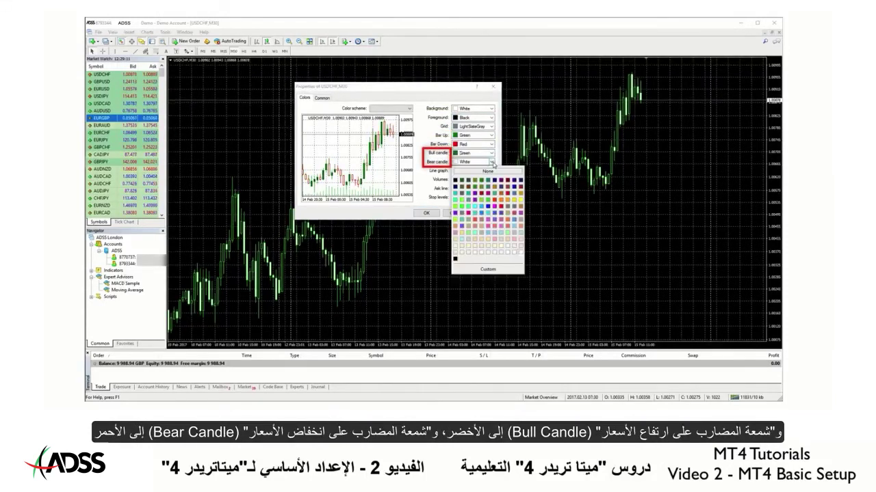
click(507, 198)
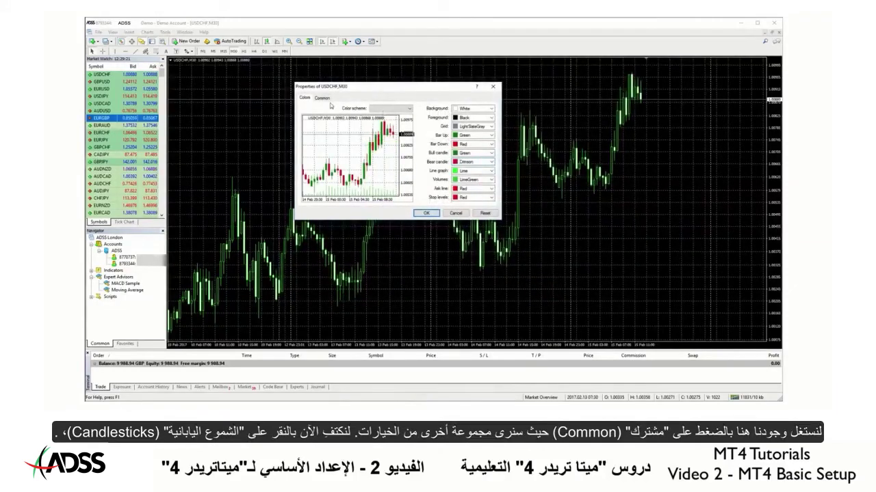
Keep Candlesticks, Show OHLC and Show grid checked on the Common tab and apply with OK.
click(323, 99)
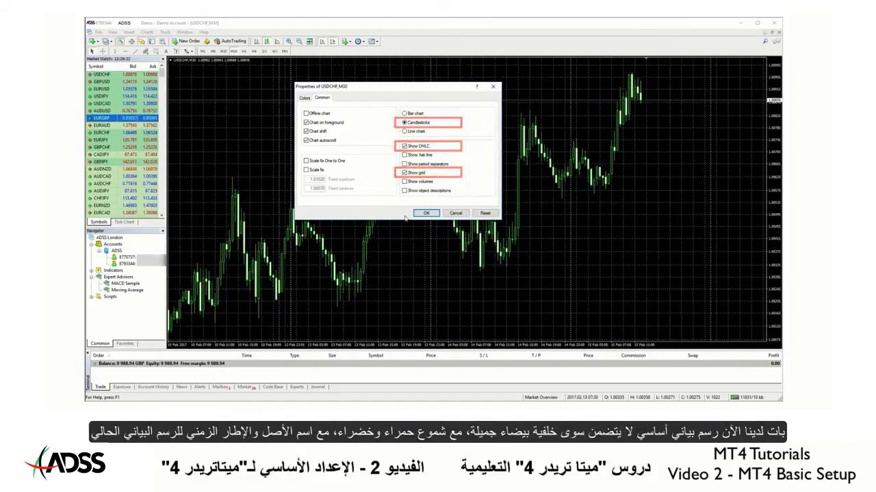
click(425, 214)
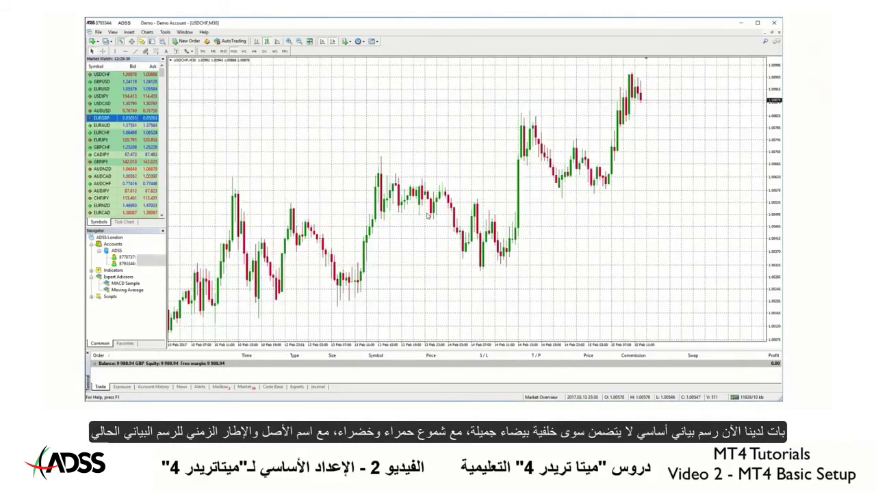